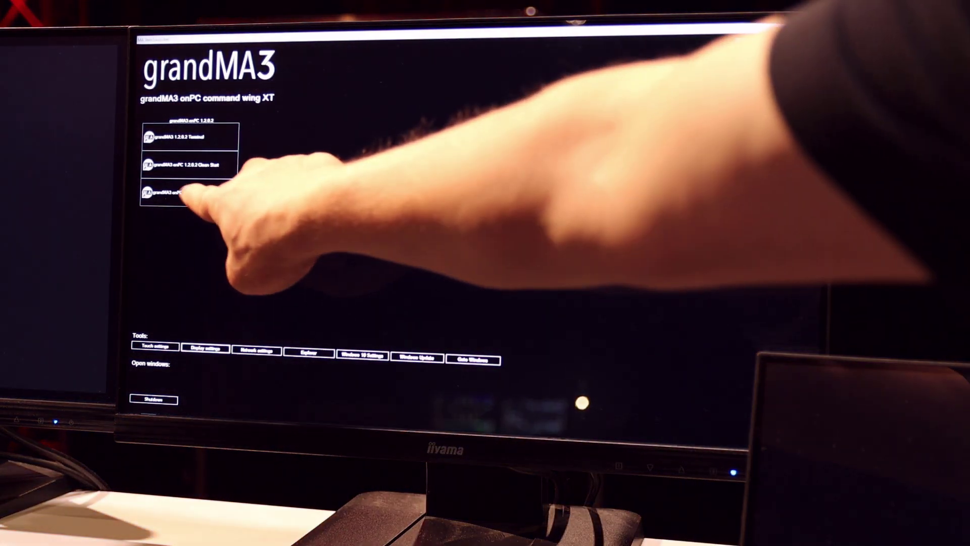
Launch grandMA3 onPC 1.2.0.2 from the launcher and let it load.
left_click(185, 193)
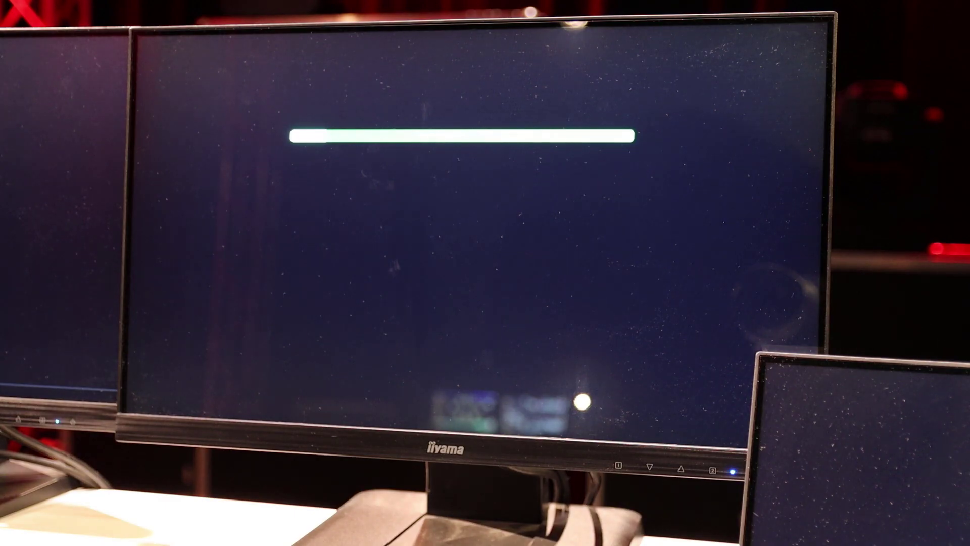